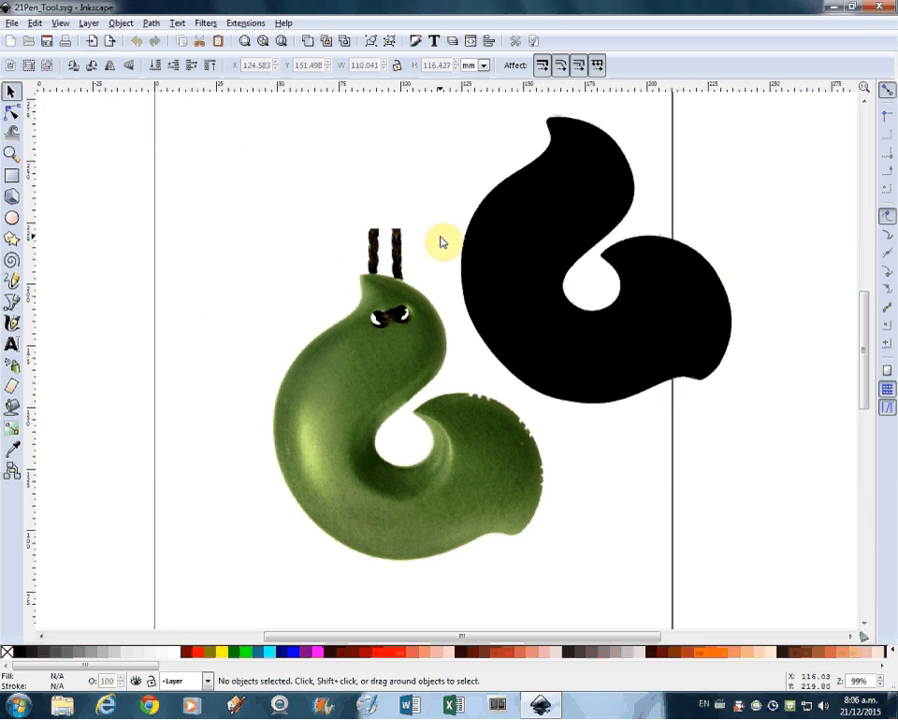
Step: Start a Bezier path at the pendant's upper tip and trace the top and outer edge of the head with curved segments
click(13, 303)
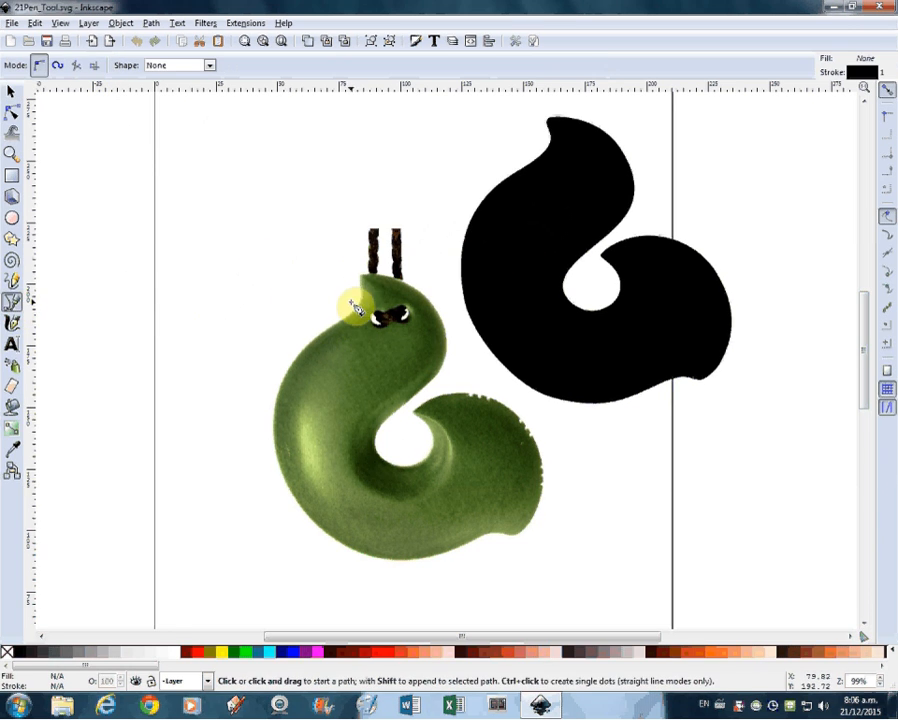
scroll(392, 312, up, 5)
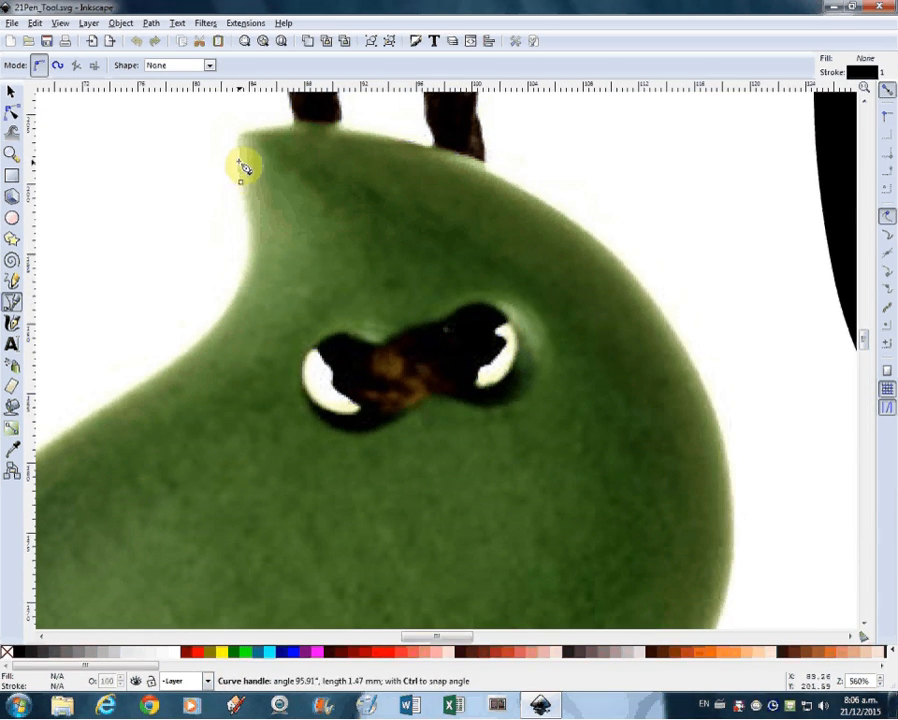
drag(243, 170, 238, 155)
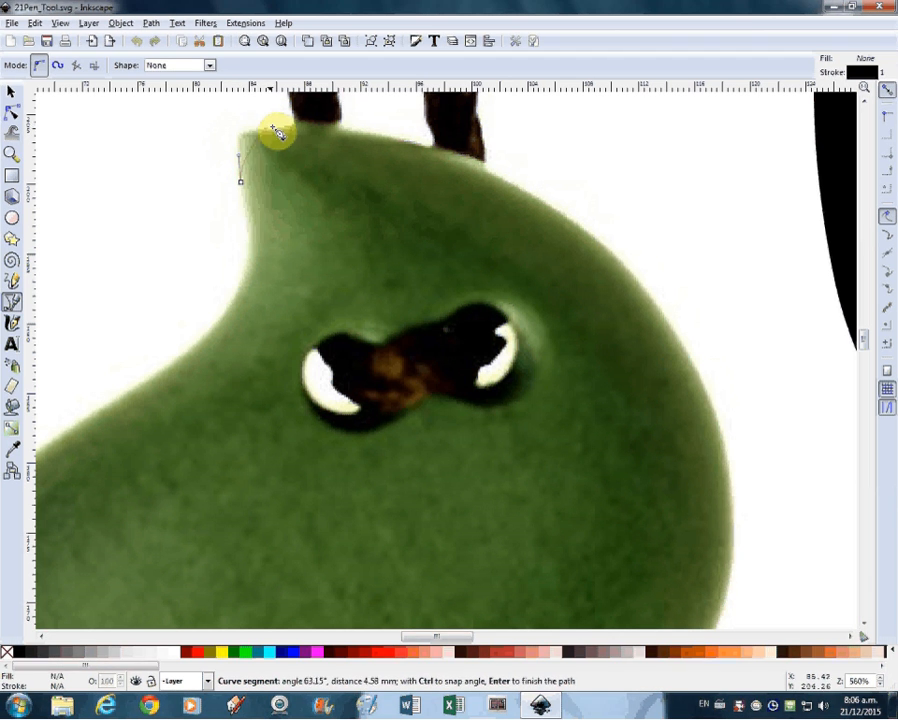
drag(278, 133, 331, 135)
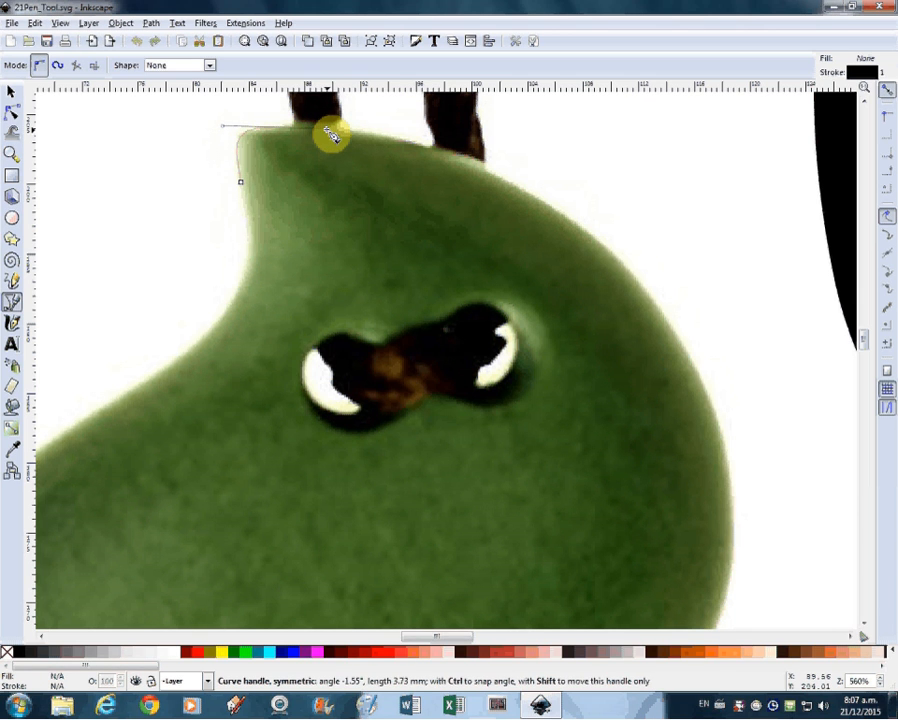
drag(331, 135, 334, 134)
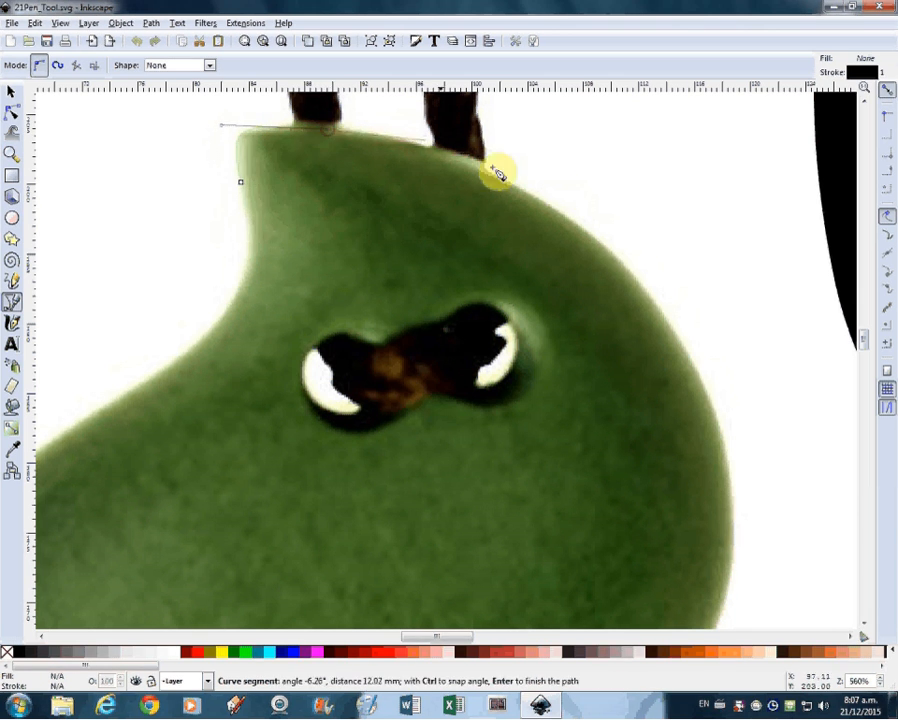
drag(650, 300, 640, 195)
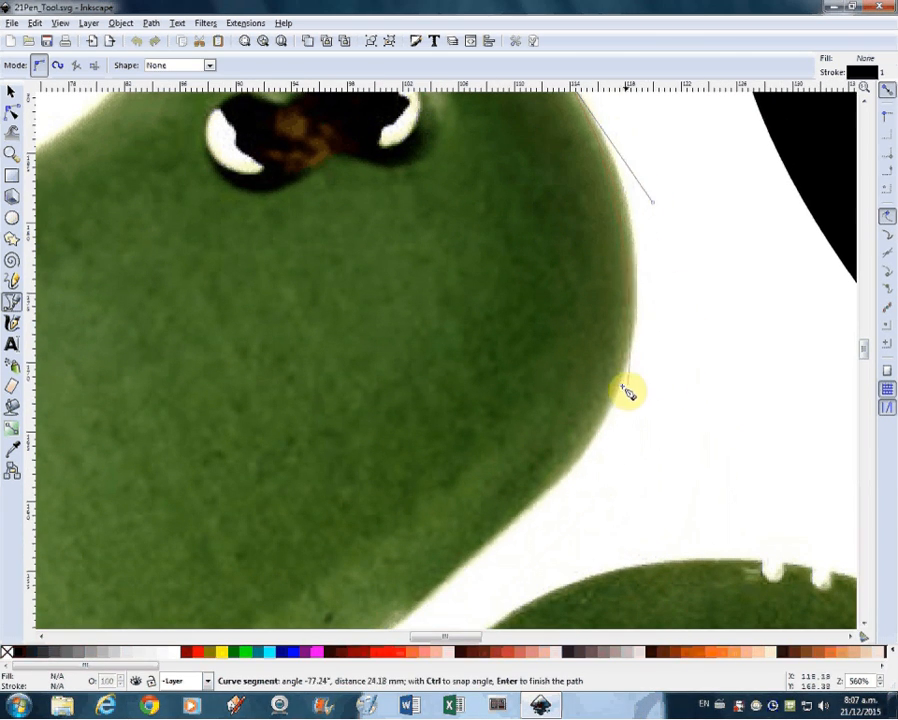
drag(611, 421, 572, 487)
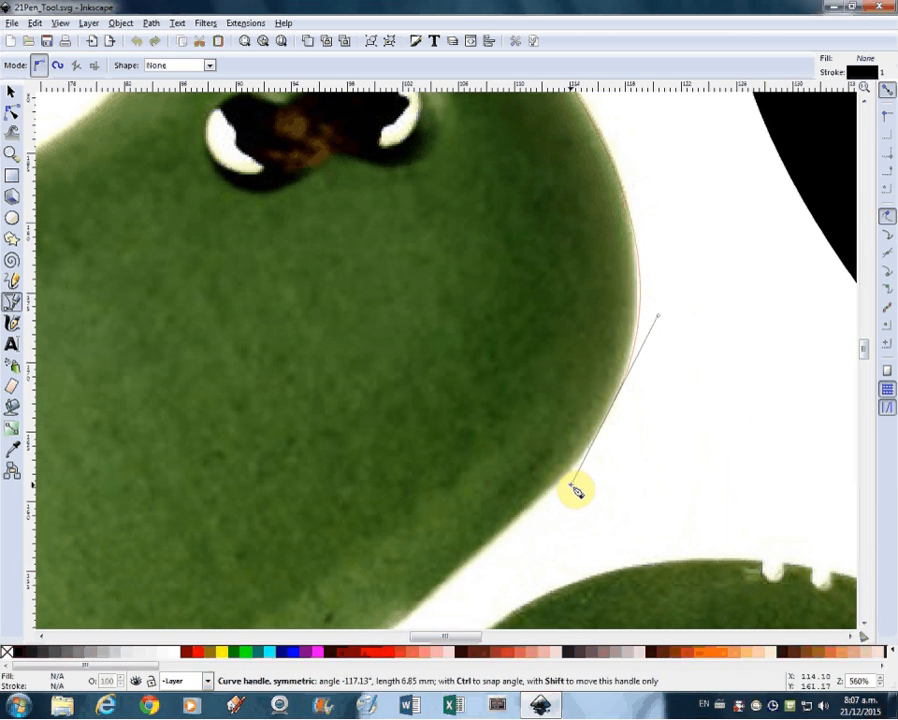
Step: Continue the path along the diagonal neck edge and around the round inner opening to the tail's pointed inner tip
drag(570, 493, 672, 237)
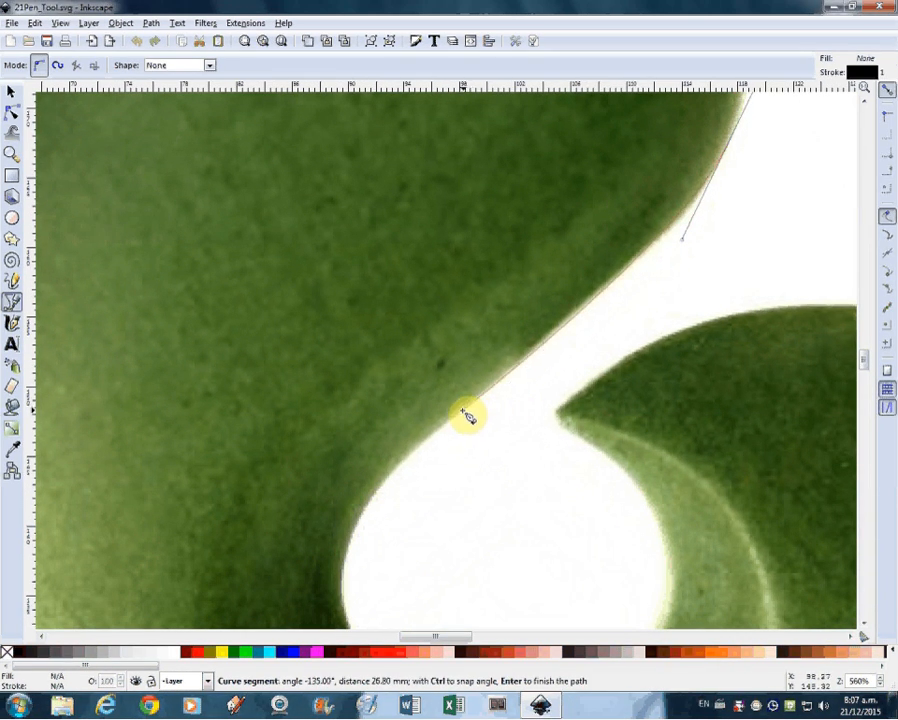
mouse_move(437, 435)
mouse_down()
mouse_move(409, 403)
mouse_move(439, 317)
mouse_move(489, 315)
mouse_move(366, 289)
mouse_move(398, 300)
mouse_move(450, 352)
mouse_move(370, 402)
mouse_move(352, 463)
mouse_move(375, 481)
mouse_move(481, 455)
mouse_move(446, 443)
mouse_up()
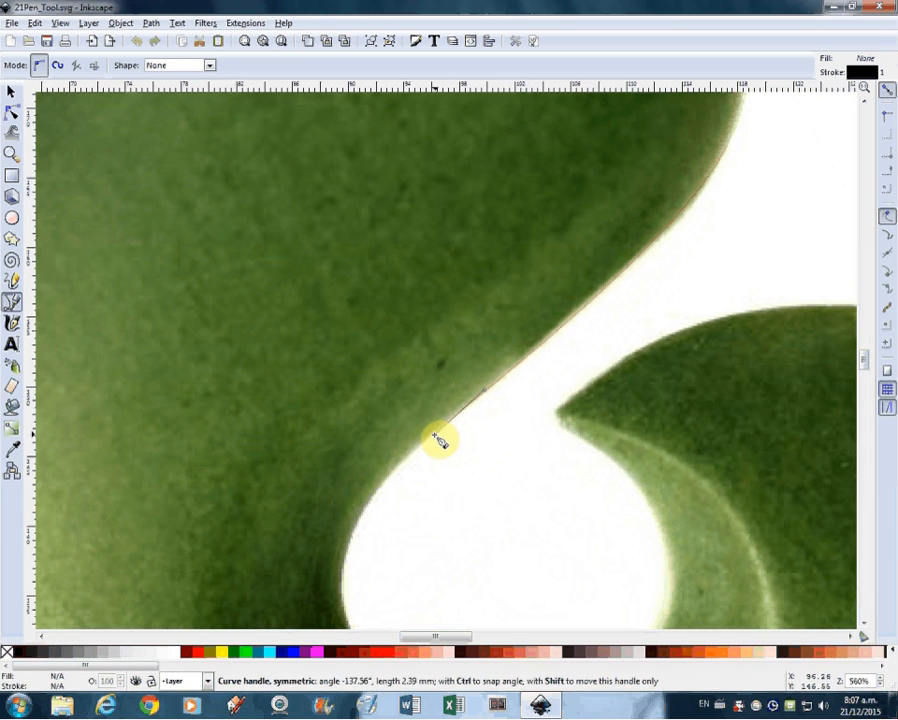
drag(437, 436, 438, 238)
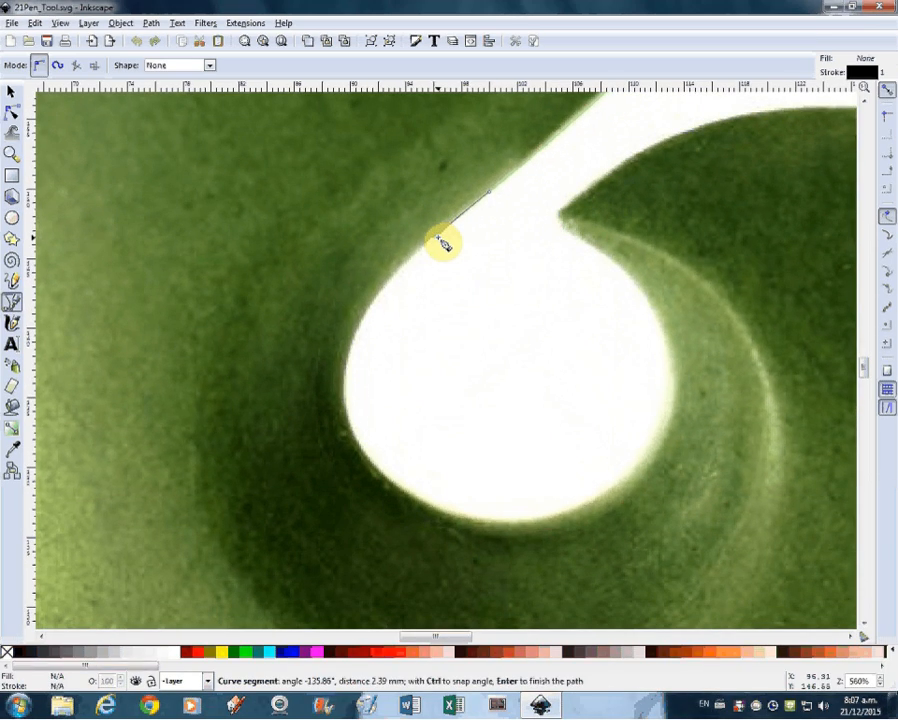
click(436, 235)
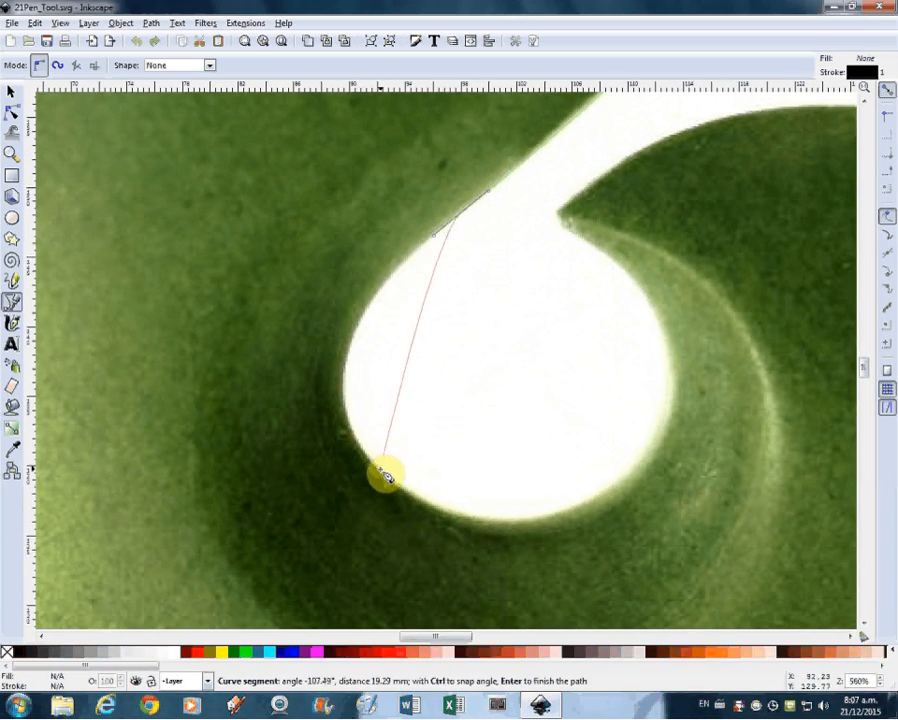
drag(386, 479, 492, 592)
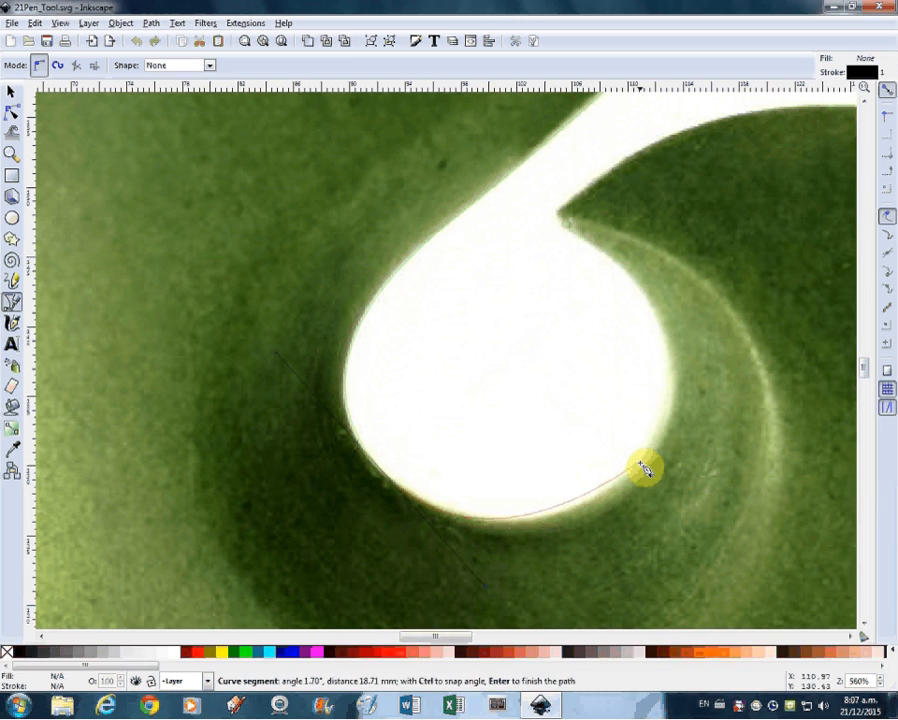
drag(644, 465, 667, 435)
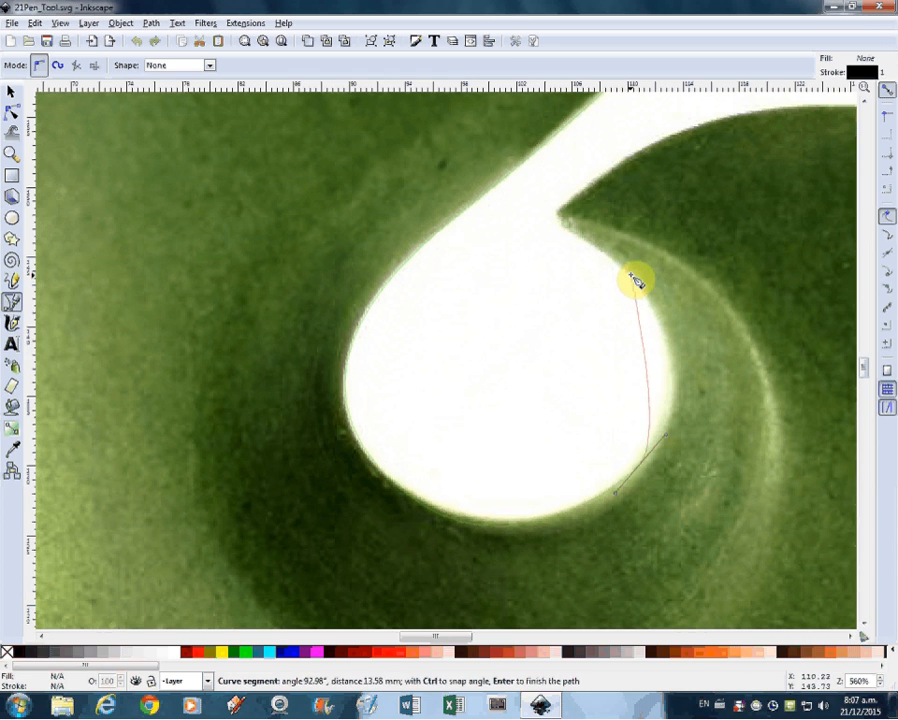
drag(656, 312, 563, 212)
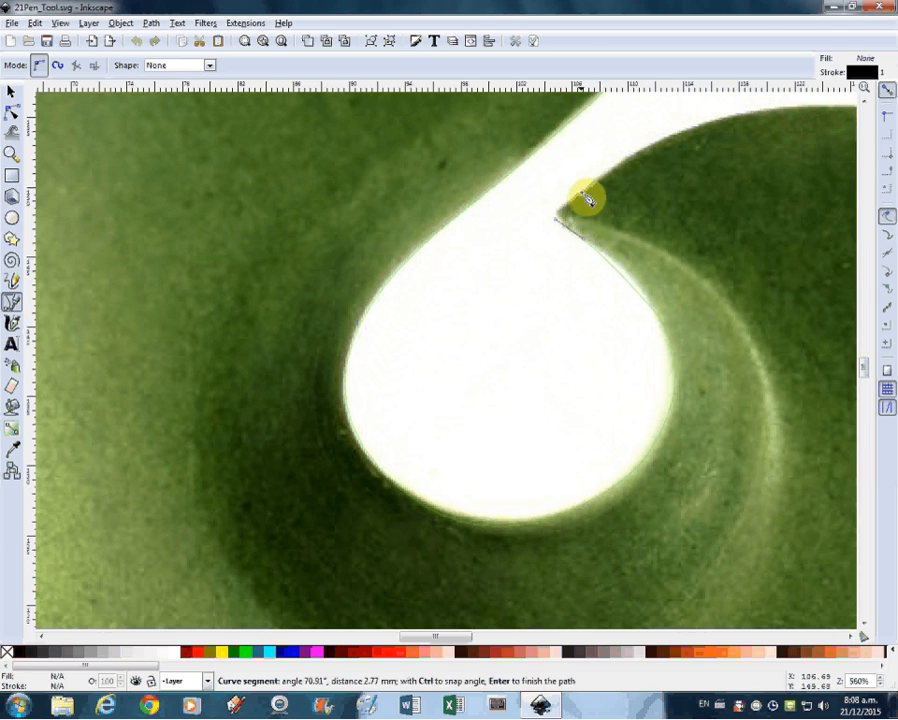
Step: Trace the tail's outer curve from its inner tip, bridging the small notches with long smooth segments
drag(600, 185, 652, 158)
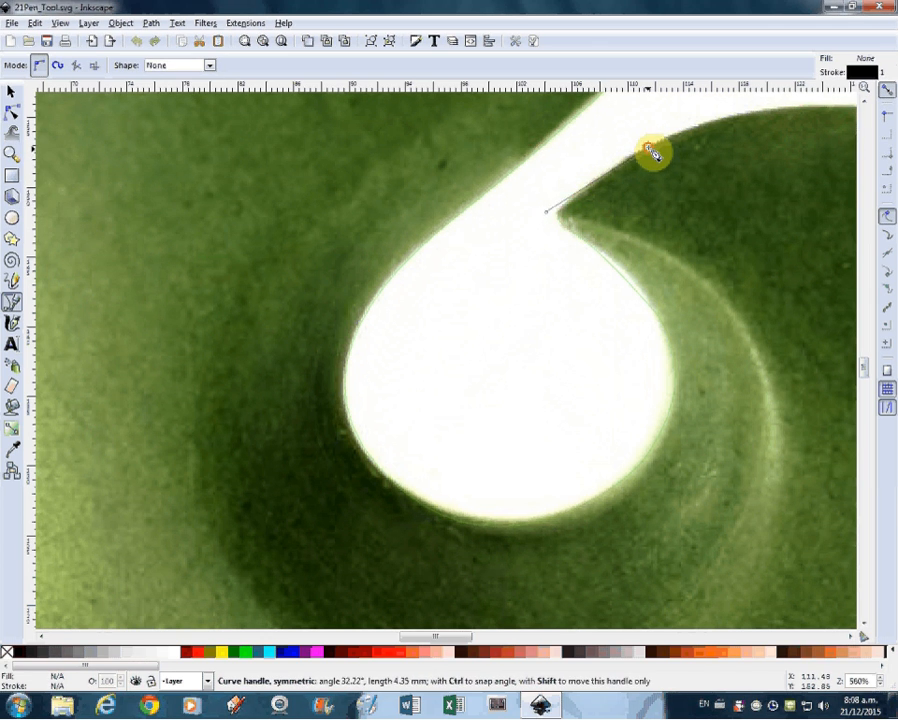
mouse_move(648, 146)
mouse_down()
mouse_move(512, 183)
mouse_move(310, 210)
mouse_move(285, 170)
mouse_up()
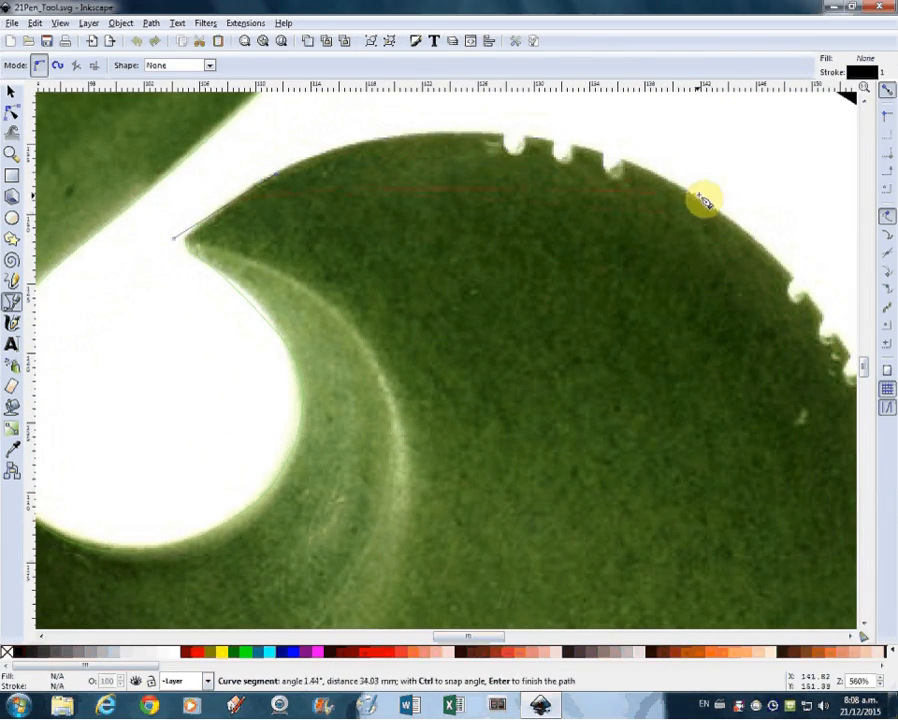
drag(712, 207, 858, 341)
scroll(766, 317, down, 1)
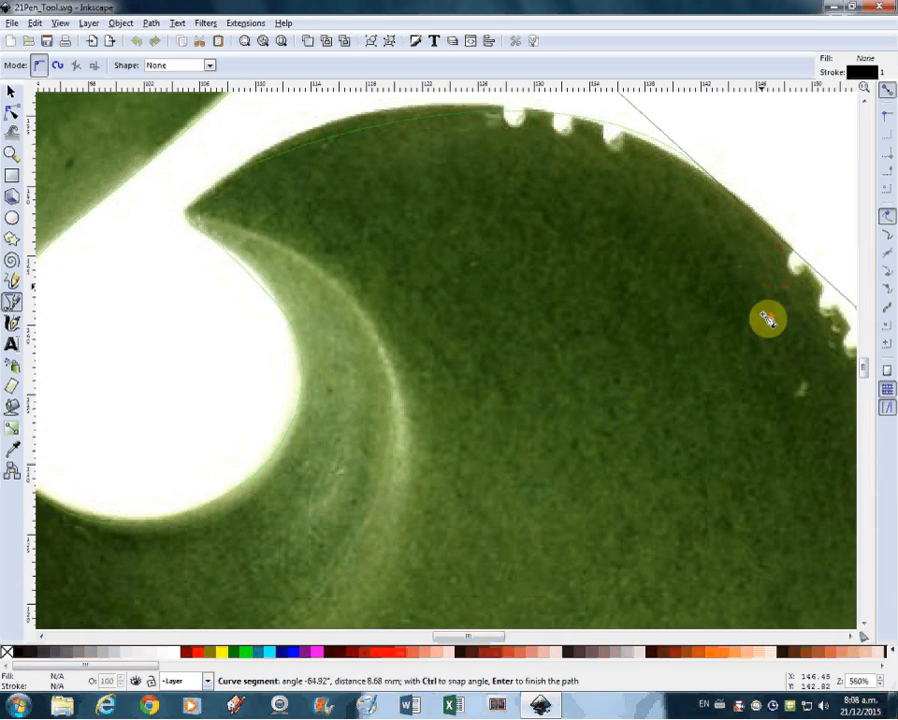
scroll(766, 315, up, 2)
drag(767, 313, 571, 242)
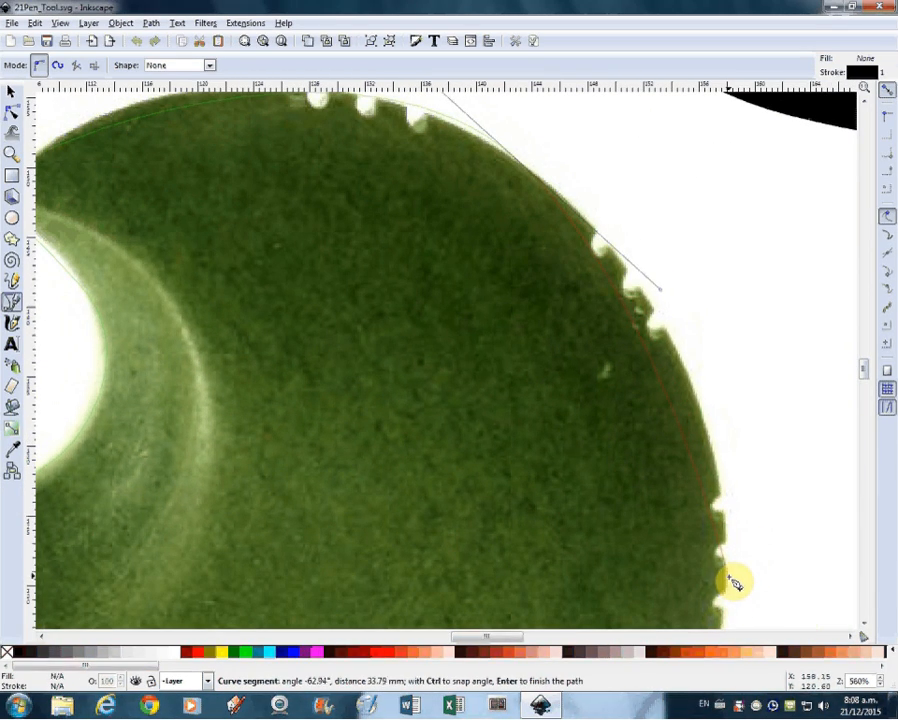
drag(728, 580, 735, 670)
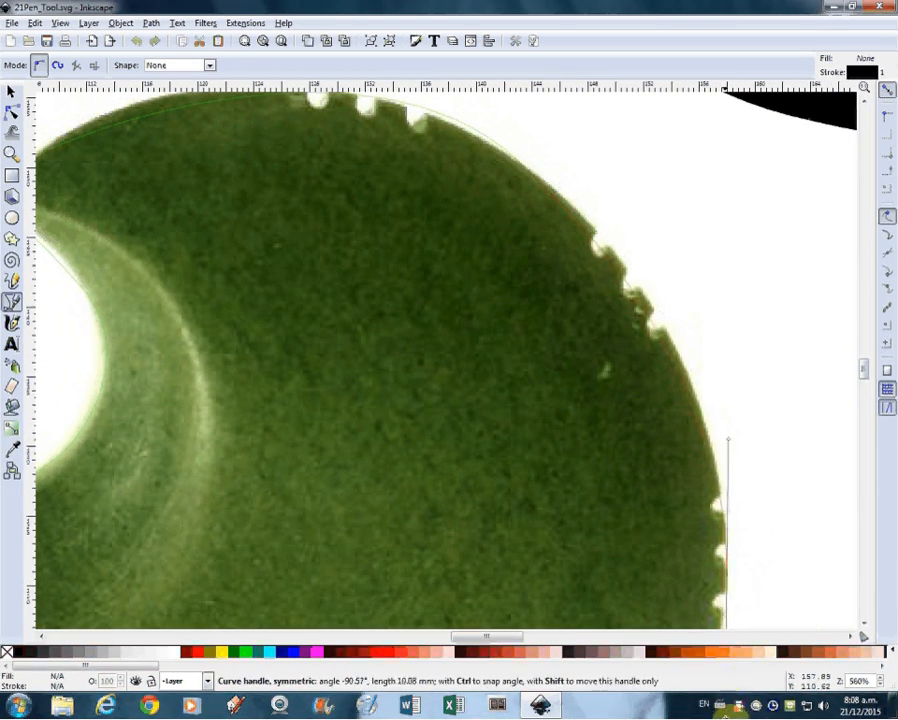
drag(724, 716, 724, 717)
Step: Continue the path around the tail's lower corner and wavy underside, and along the pendant's bottom edge to its lower-left curve
drag(699, 522, 729, 83)
drag(655, 423, 632, 444)
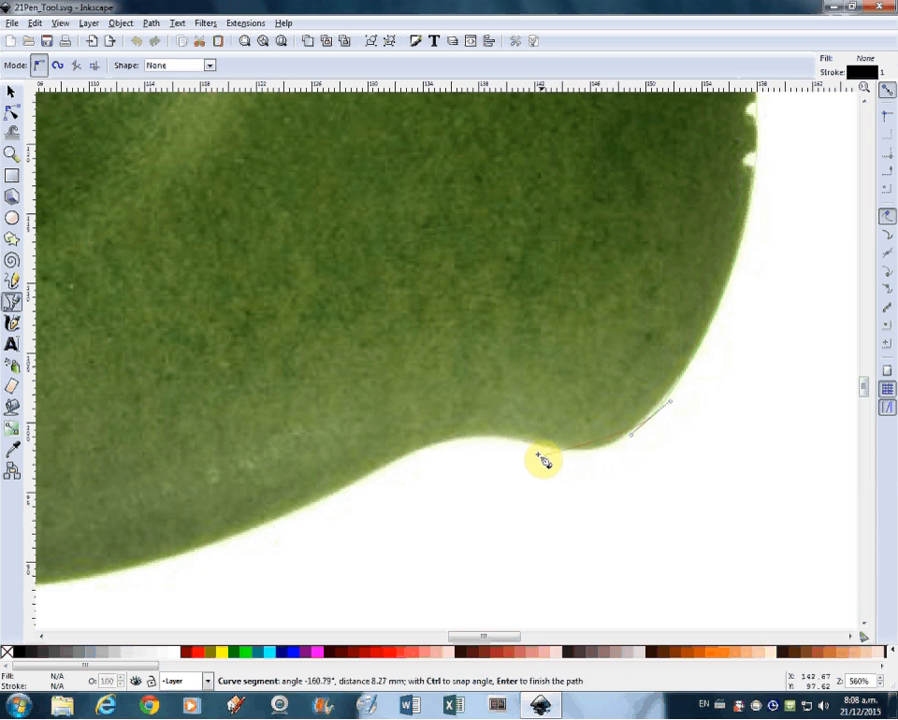
drag(523, 442, 438, 434)
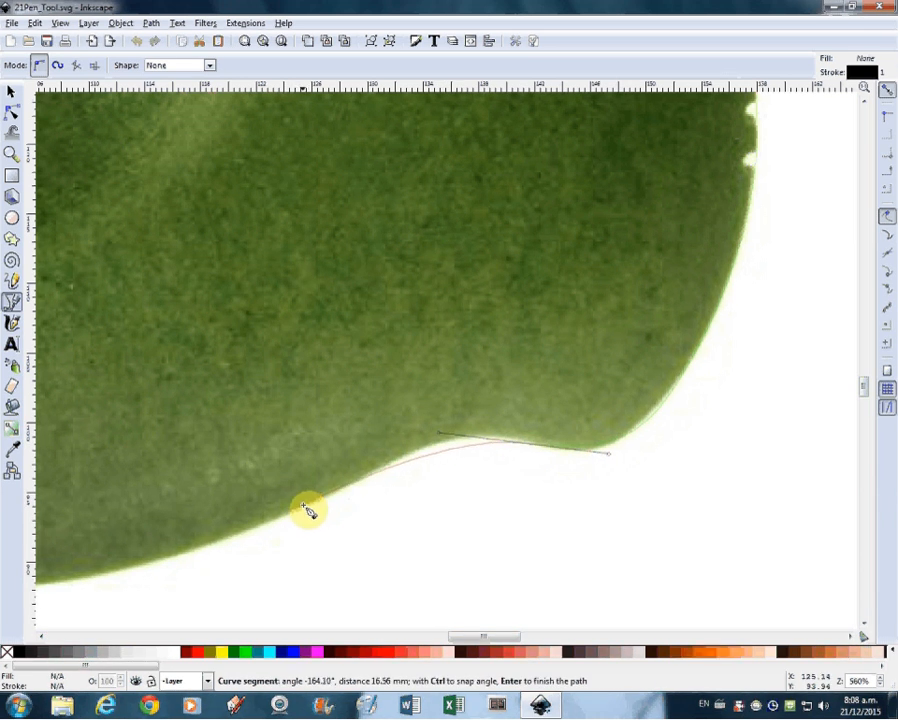
drag(302, 515, 195, 570)
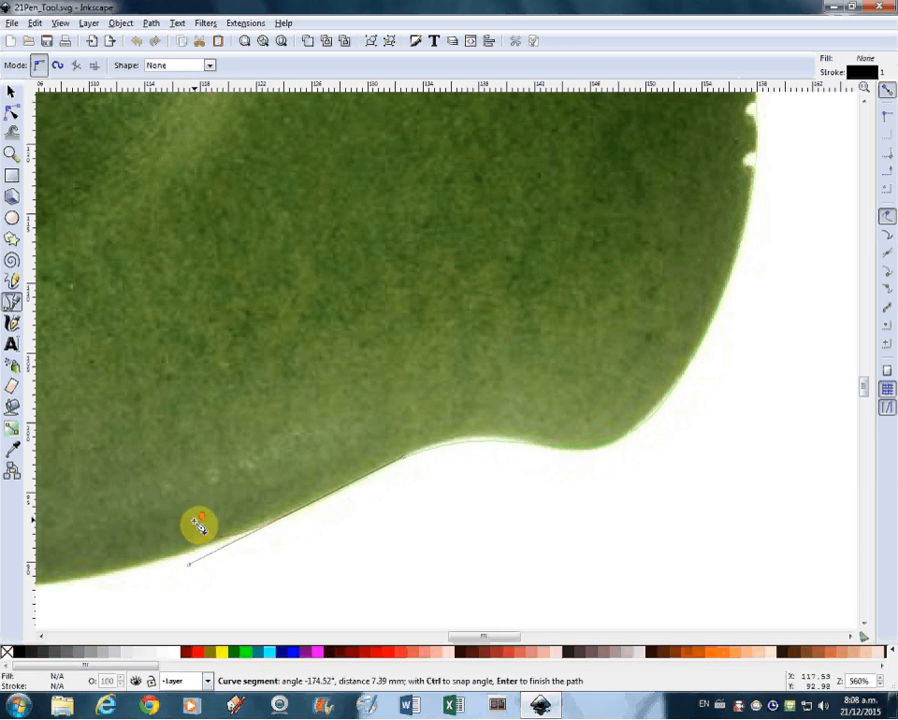
scroll(195, 521, down, 3)
drag(183, 484, 482, 471)
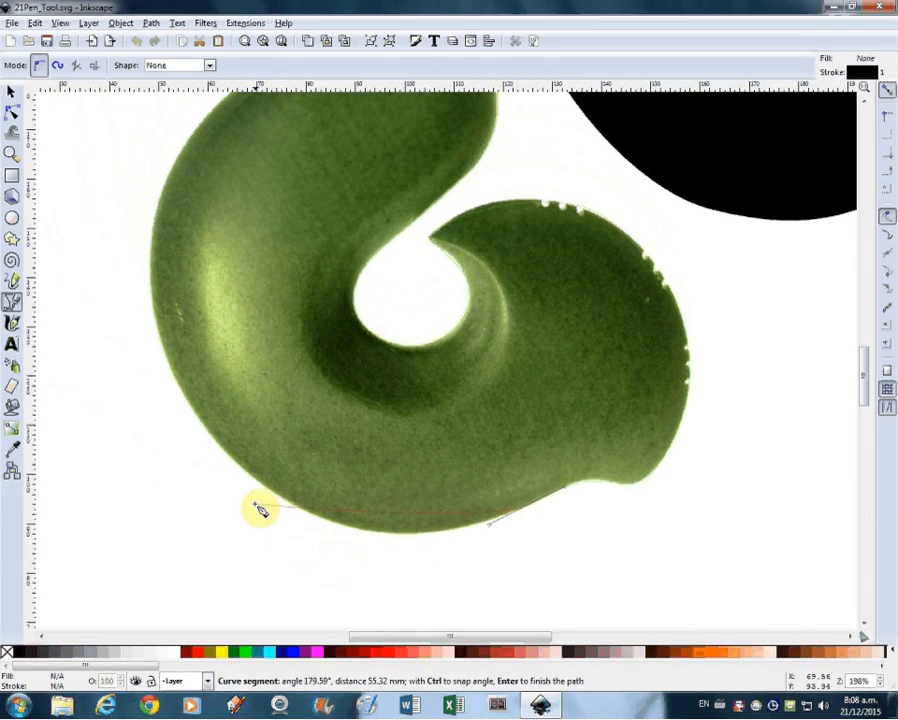
drag(256, 482, 165, 398)
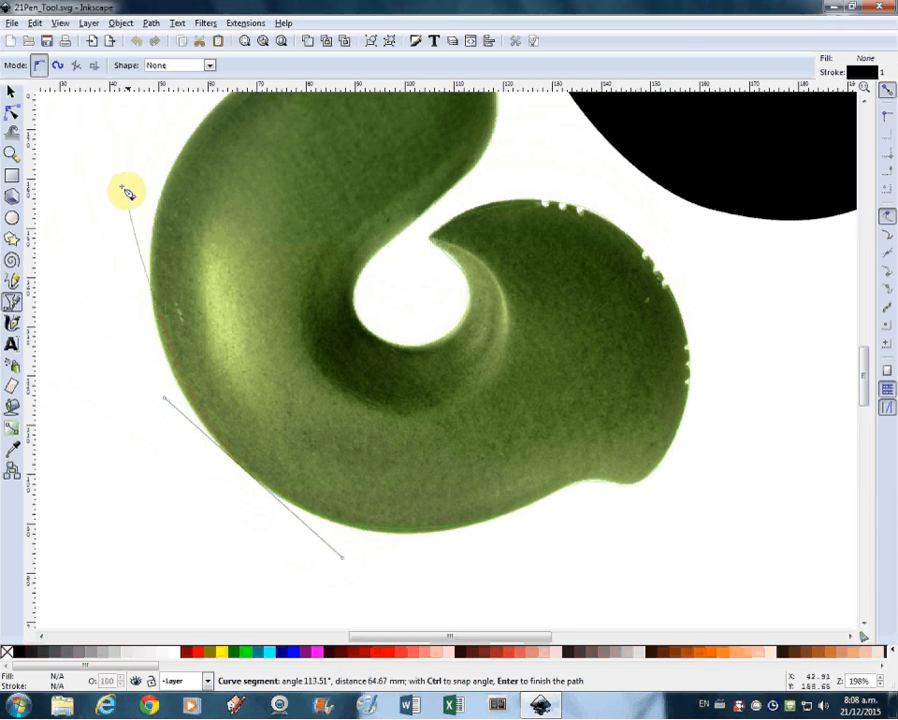
Step: Trace the pendant's left edge up past the shoulder and close the path at its starting node on the upper tip
scroll(172, 240, up, 5)
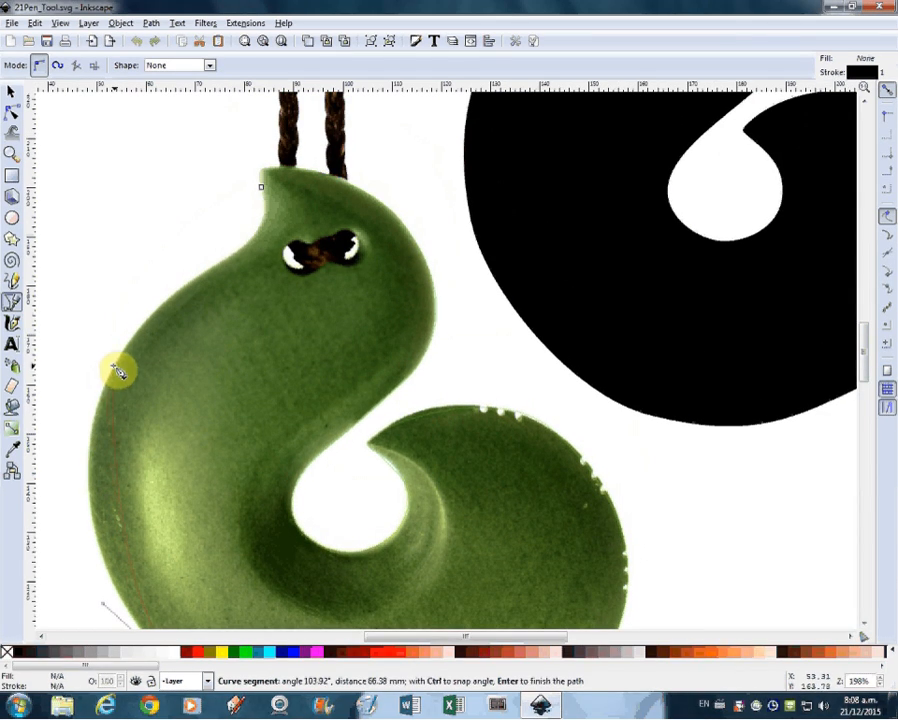
drag(92, 459, 84, 388)
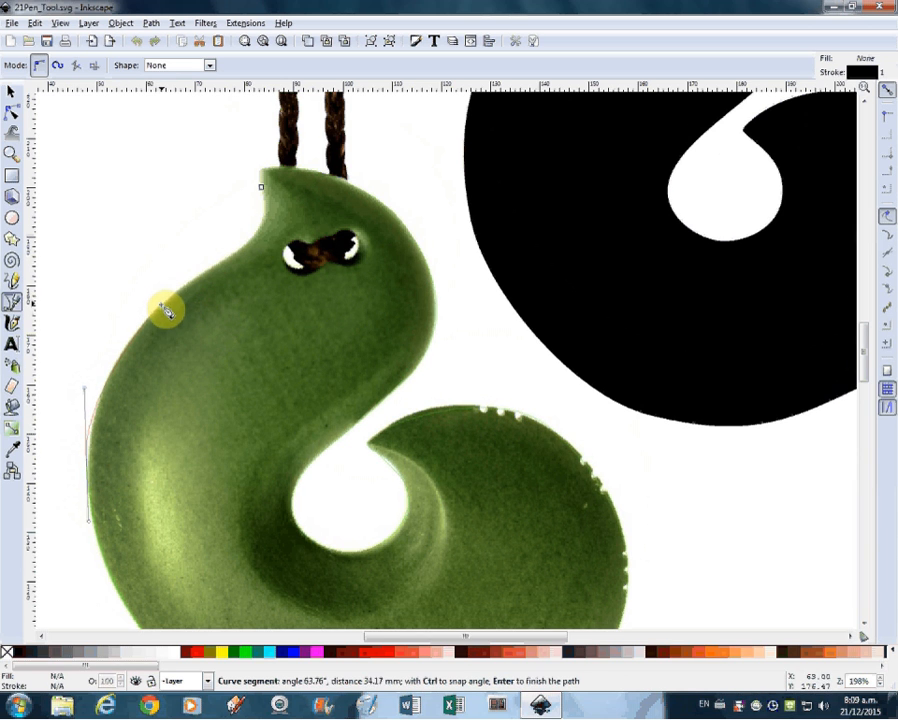
drag(169, 303, 193, 286)
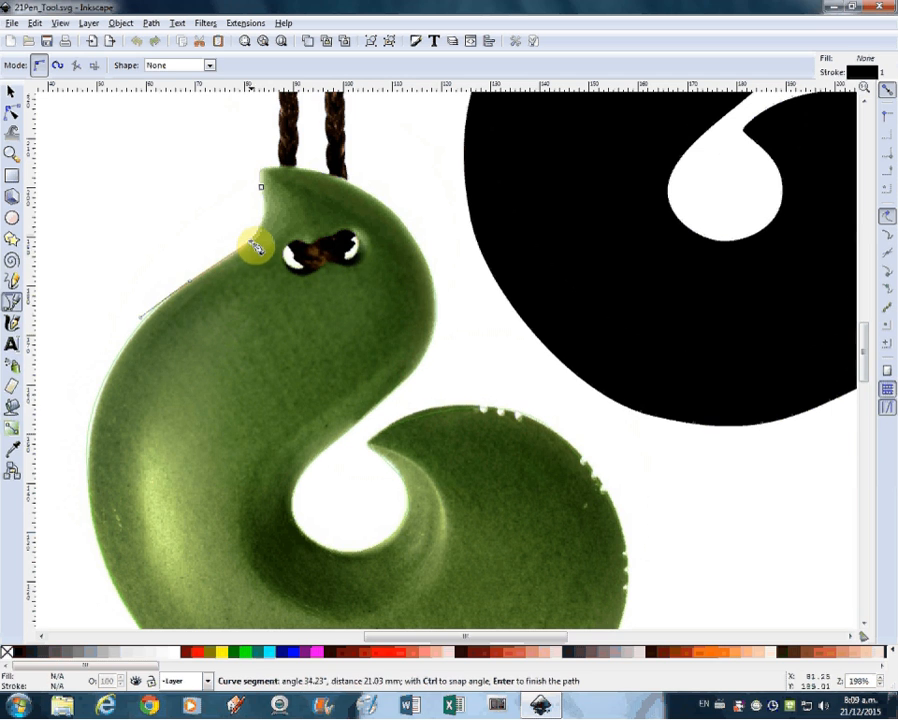
drag(258, 245, 260, 162)
Step: Edit the path's nodes and adjust the curve handle on the tail's upper edge so the segment follows the image outline
scroll(340, 304, down, 3)
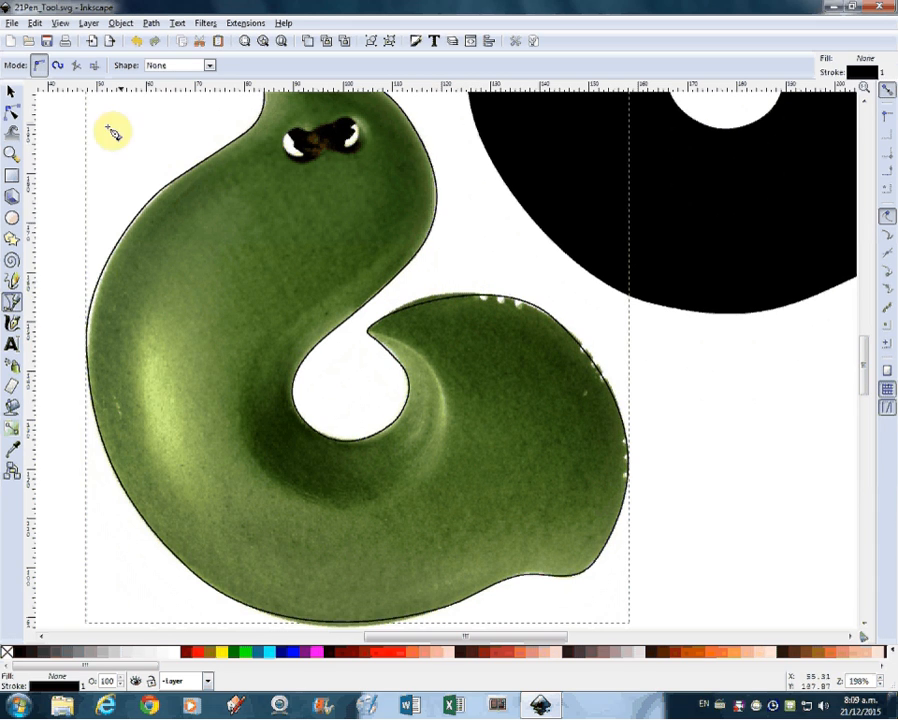
click(12, 113)
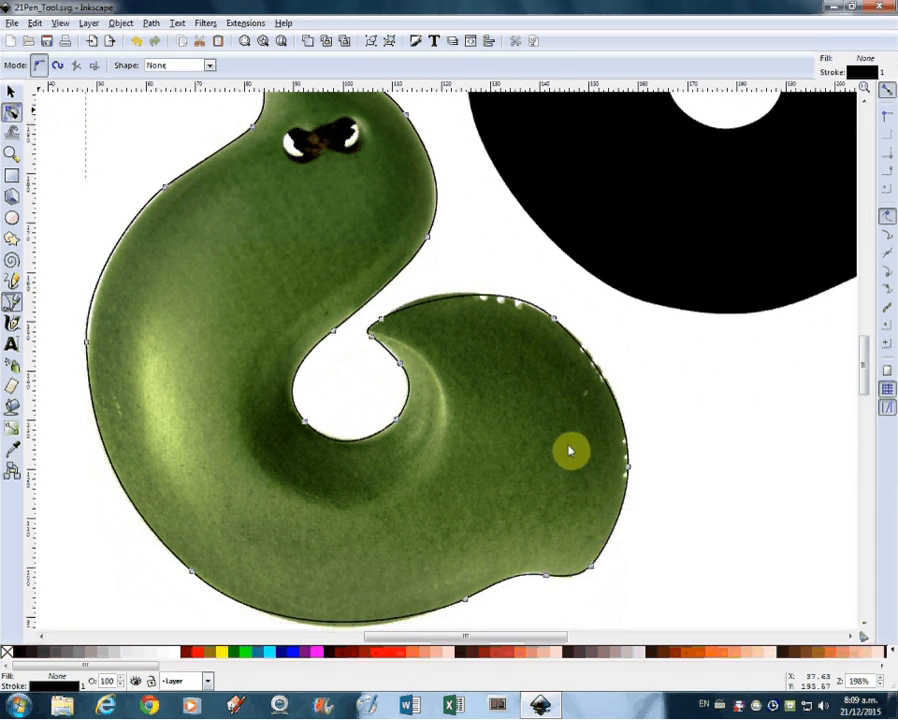
click(462, 302)
drag(501, 272, 475, 263)
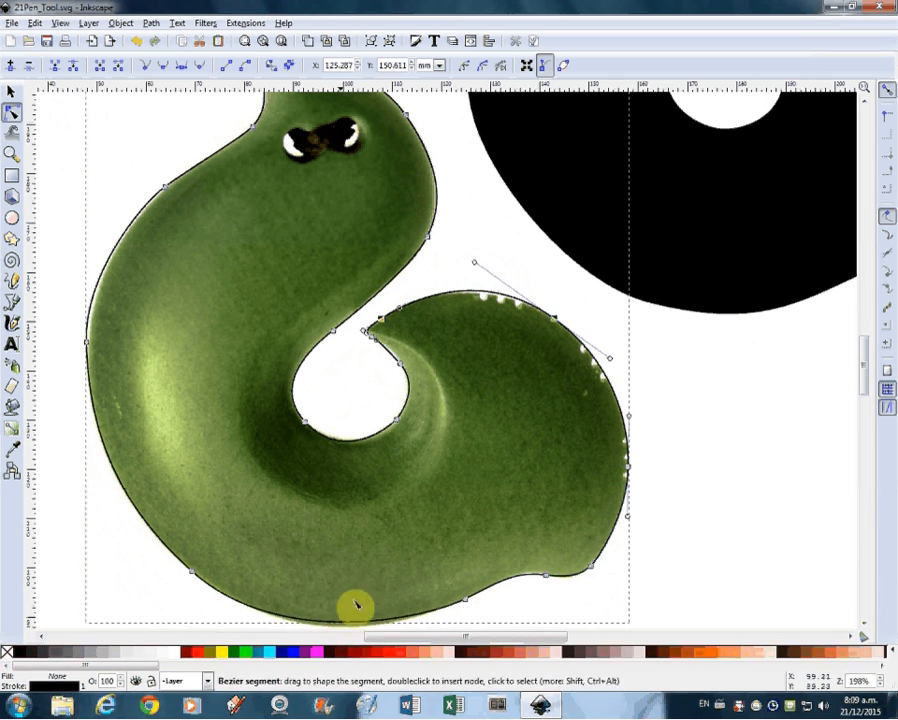
Step: Insert a node at the lowest part of the outline and move it down onto the pendant's edge, about Y 88 mm
scroll(370, 540, down, 2)
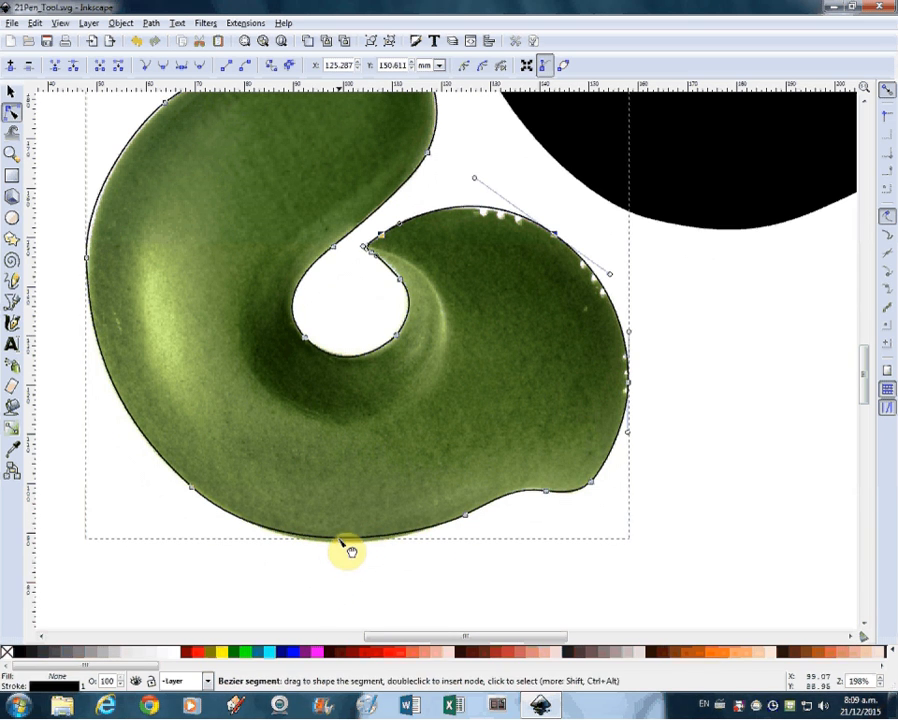
double_click(340, 540)
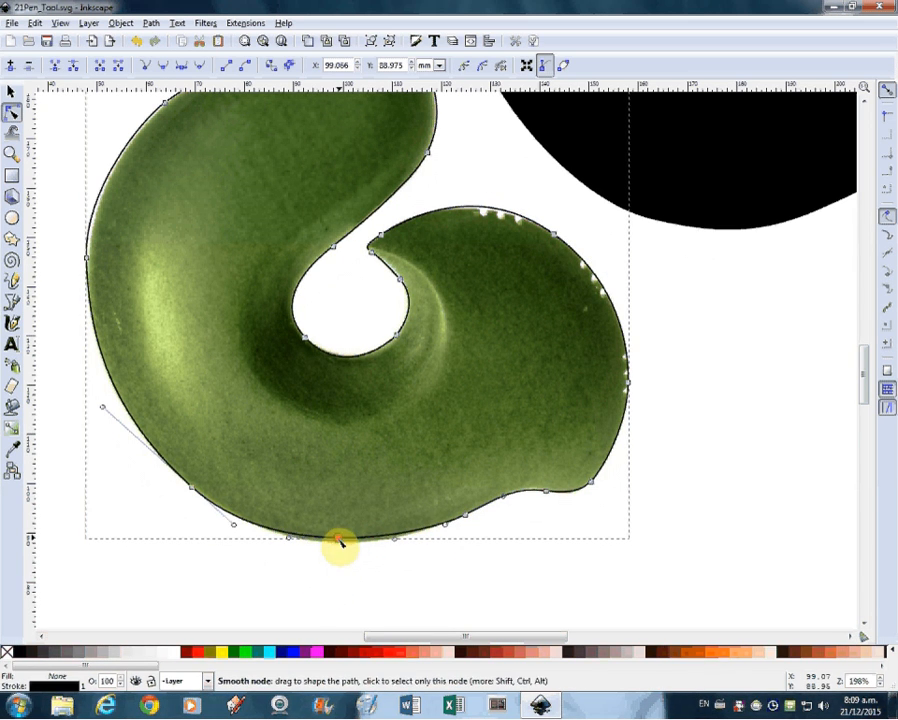
drag(340, 540, 341, 547)
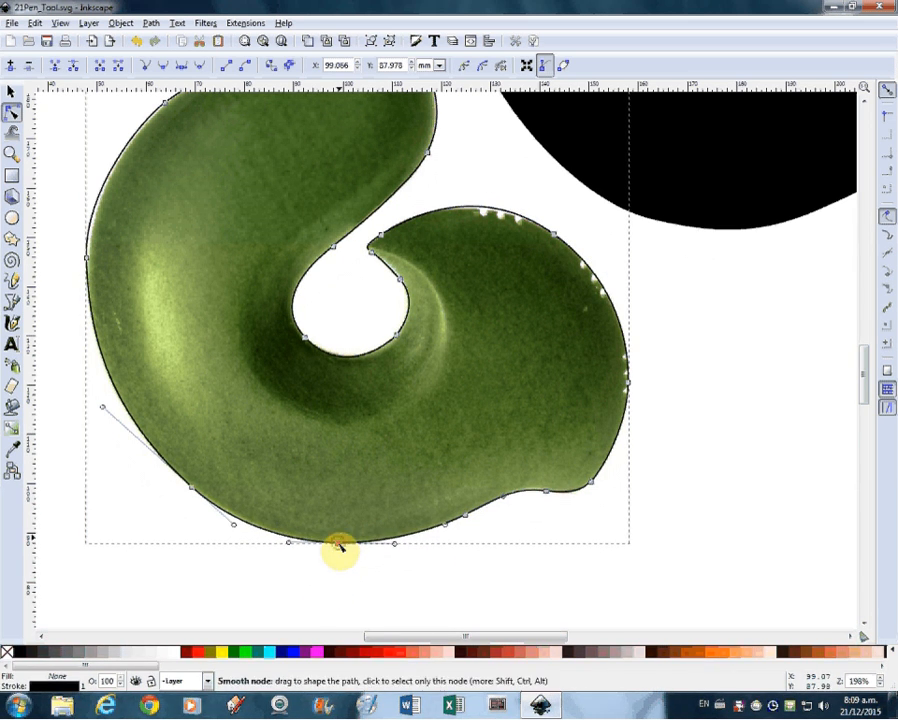
Step: Shorten the upper handle of the leftmost node and shift the node to about X 48.2, Y 145.1 mm on the pendant's edge
click(86, 257)
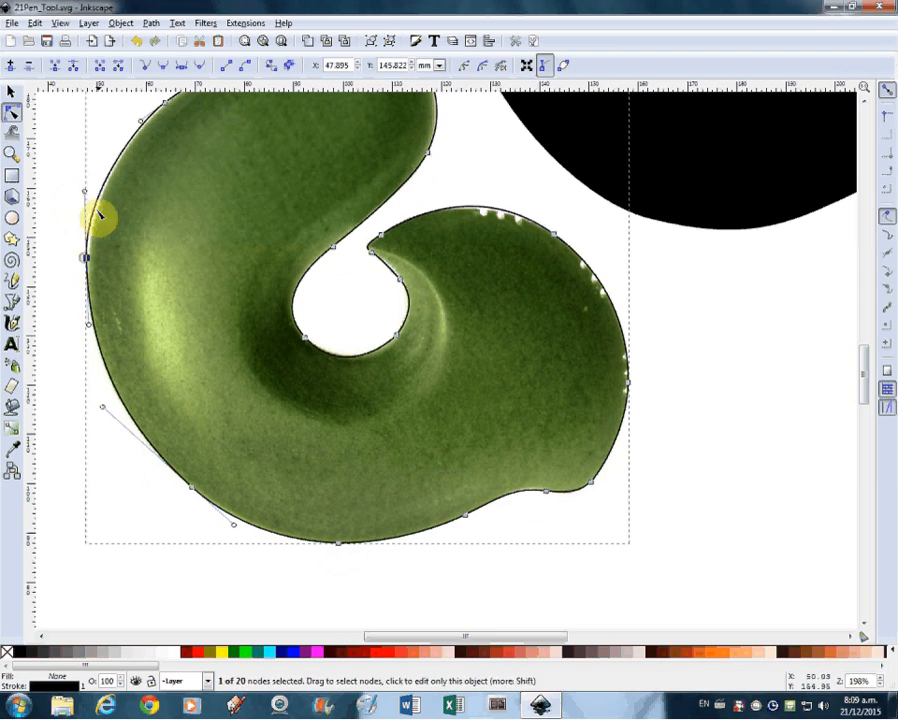
drag(84, 192, 87, 206)
drag(90, 264, 91, 261)
scroll(266, 366, up, 5)
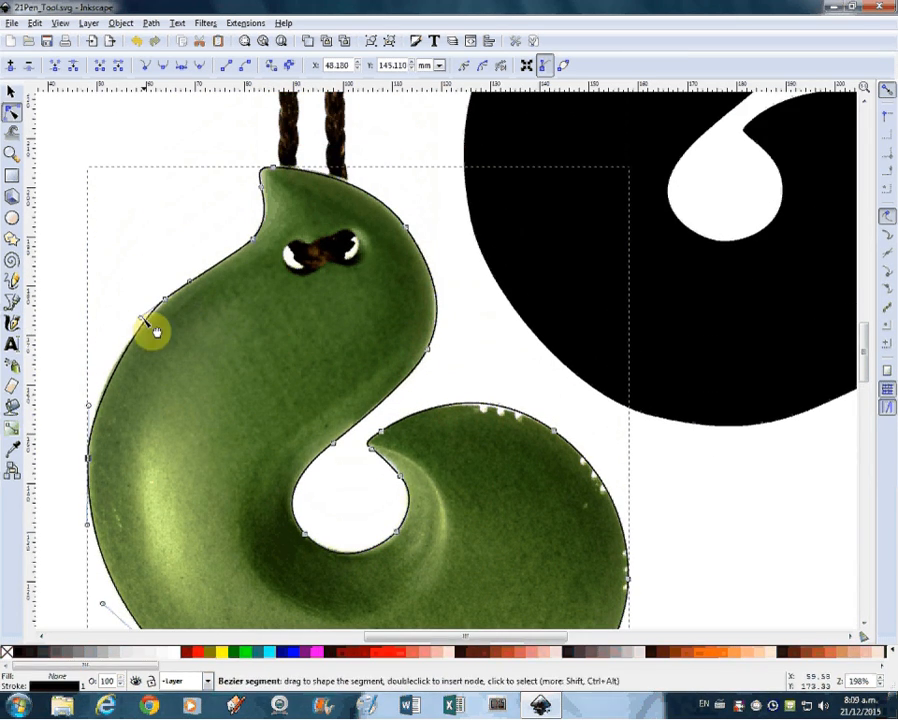
Step: Lengthen the lower handle of the upper-left shoulder node and fine-tune the upper handle of the tail's upper-right node to follow the pendant's edge
drag(140, 320, 167, 305)
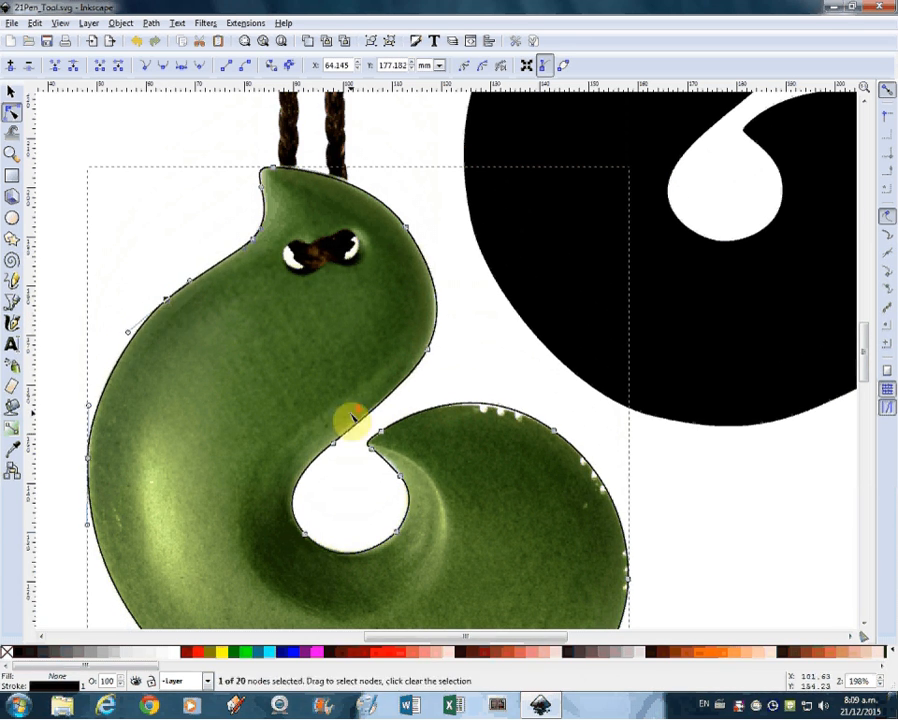
scroll(348, 416, down, 3)
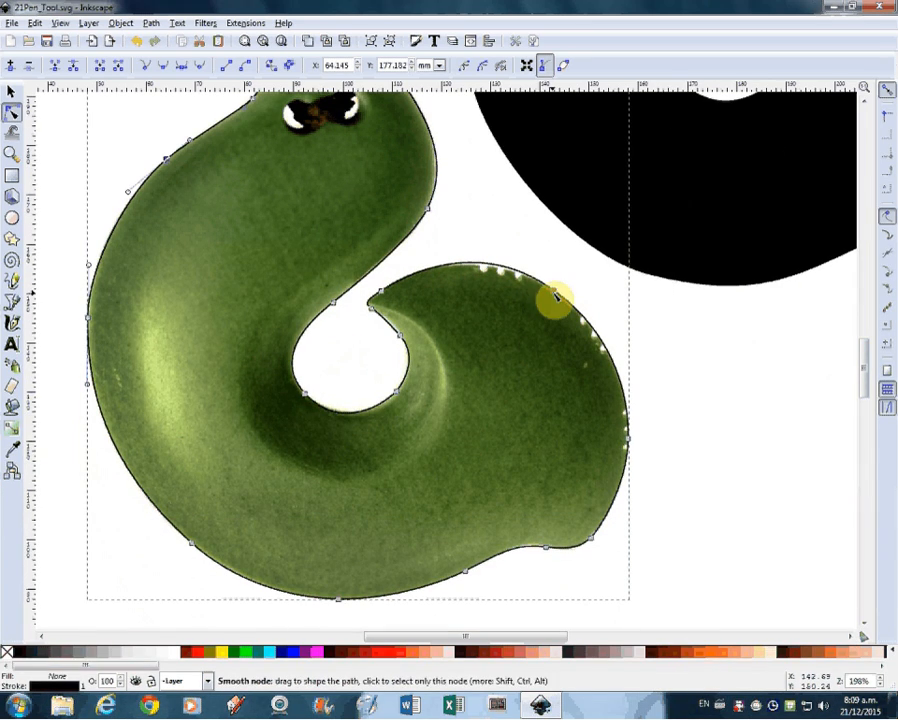
click(557, 296)
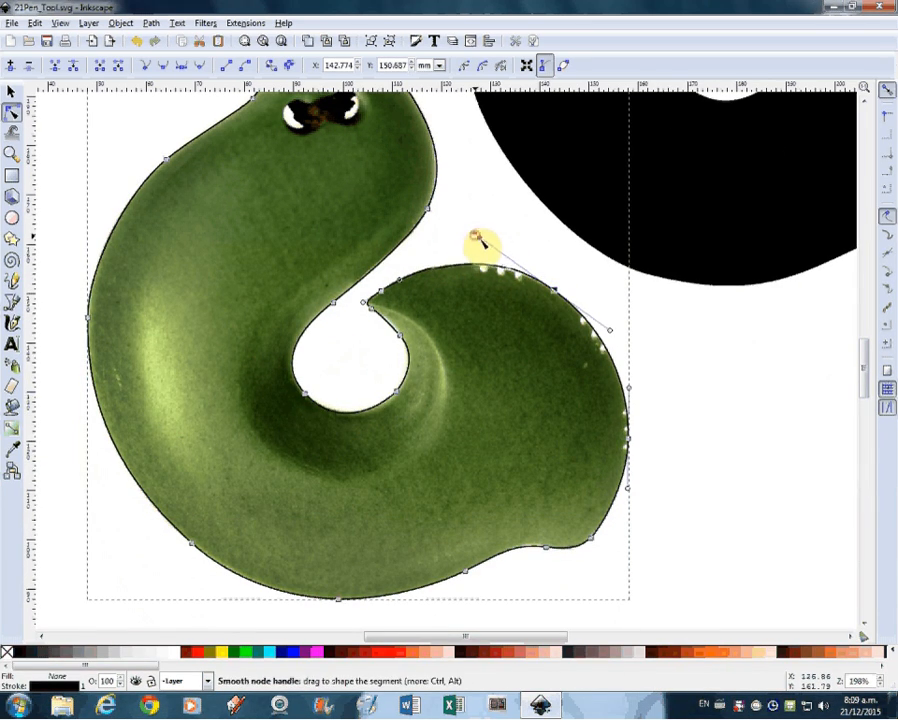
drag(483, 241, 483, 241)
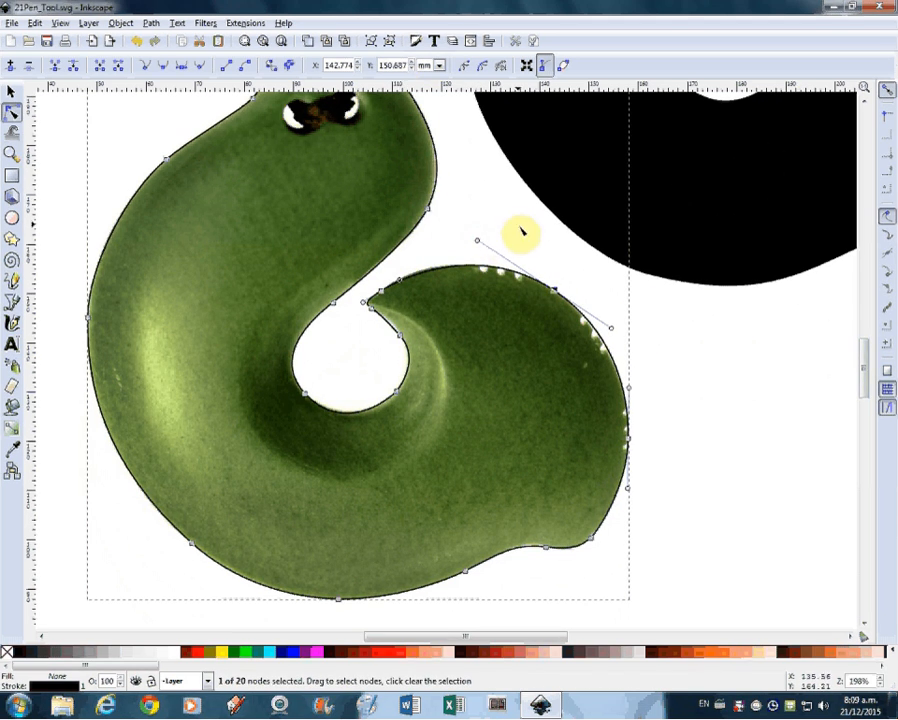
Step: Move the traced outline off the image into the empty area left of the page, at about X -71.7, Y 136.9 mm
scroll(448, 268, down, 4)
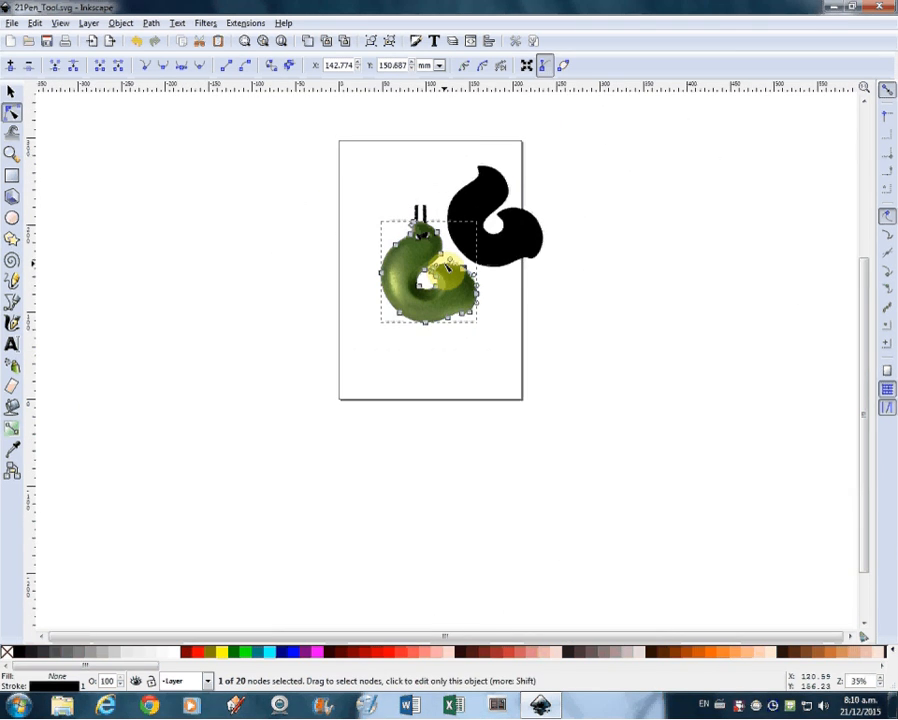
click(13, 91)
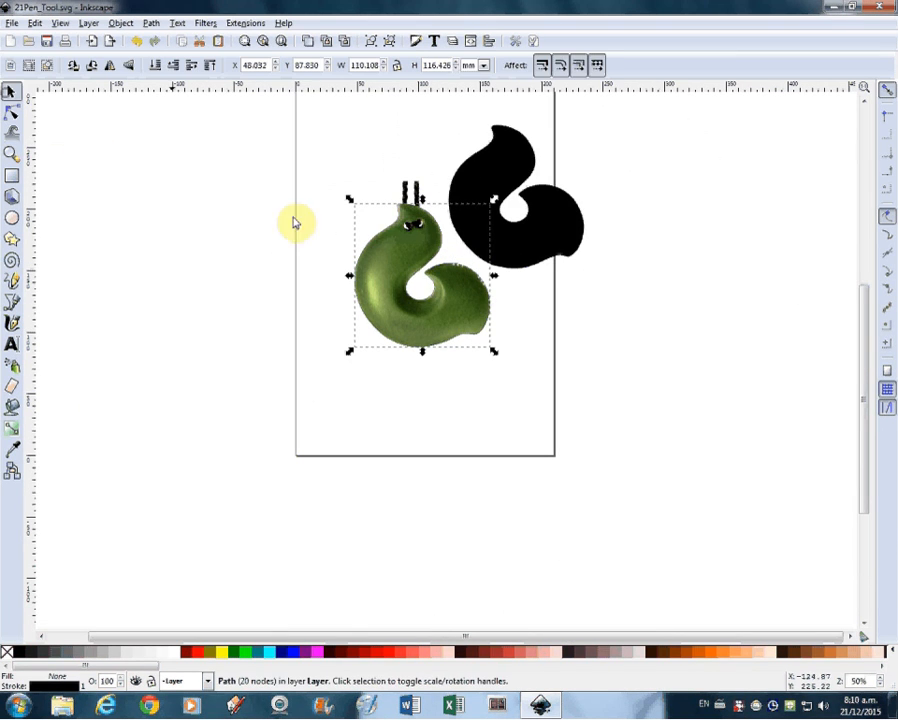
drag(385, 248, 226, 192)
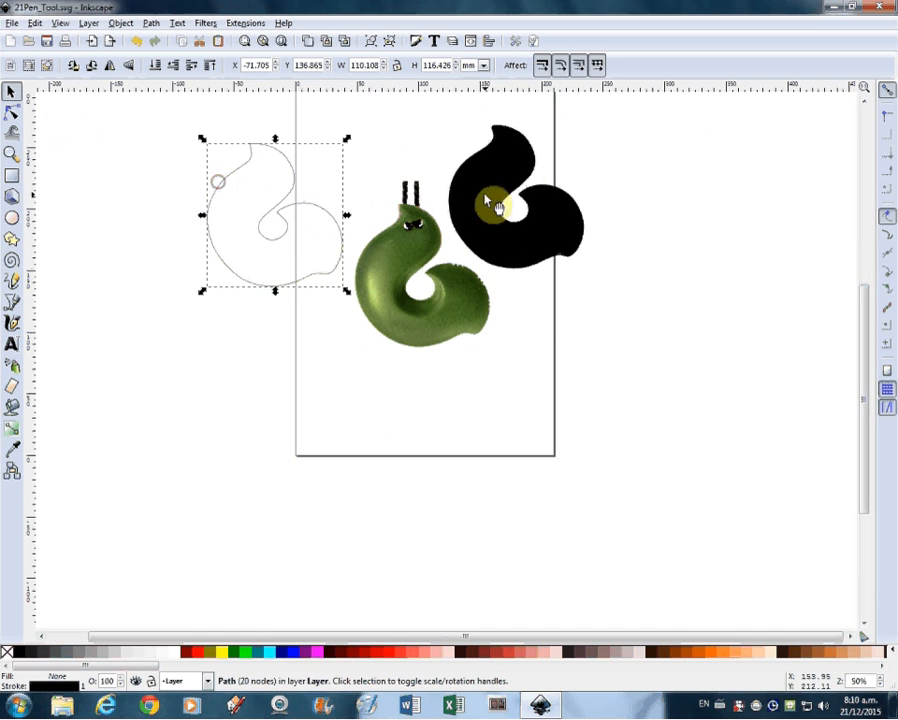